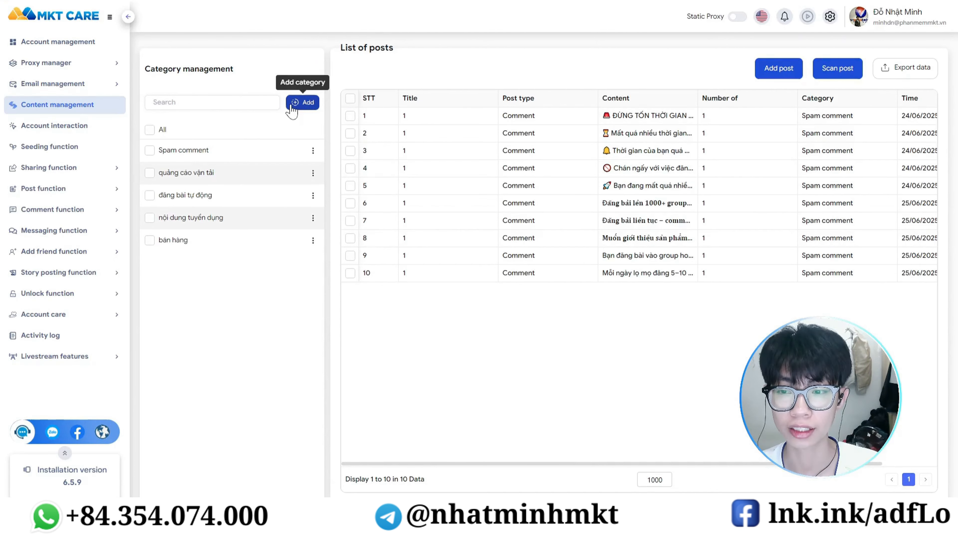
Step: Add a content category named fruits and filter the list of posts to that category
left_click(302, 103)
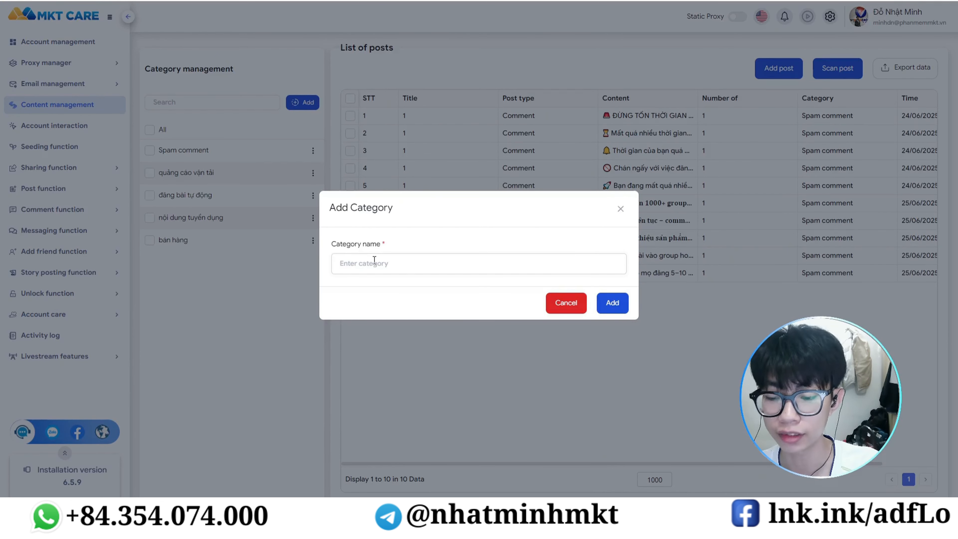
type("frui")
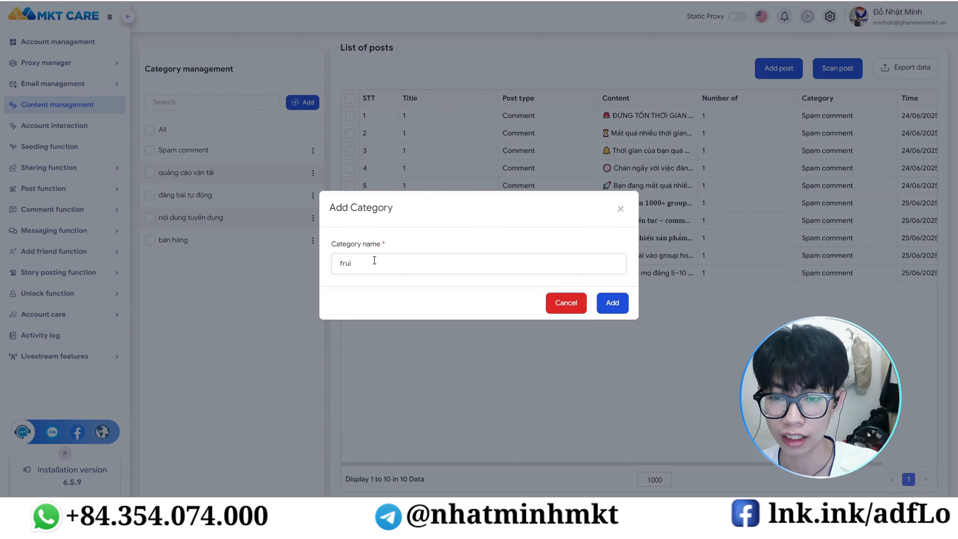
type("ts")
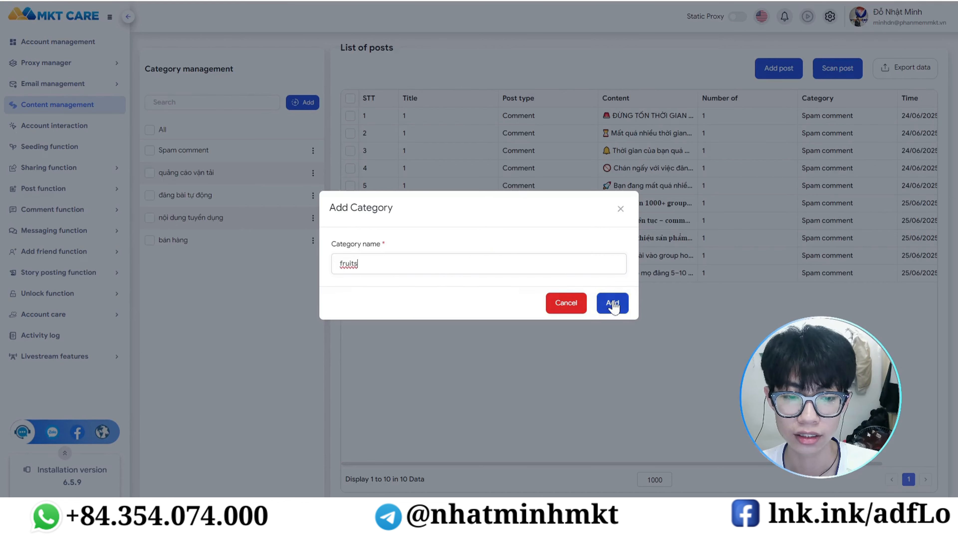
left_click(604, 300)
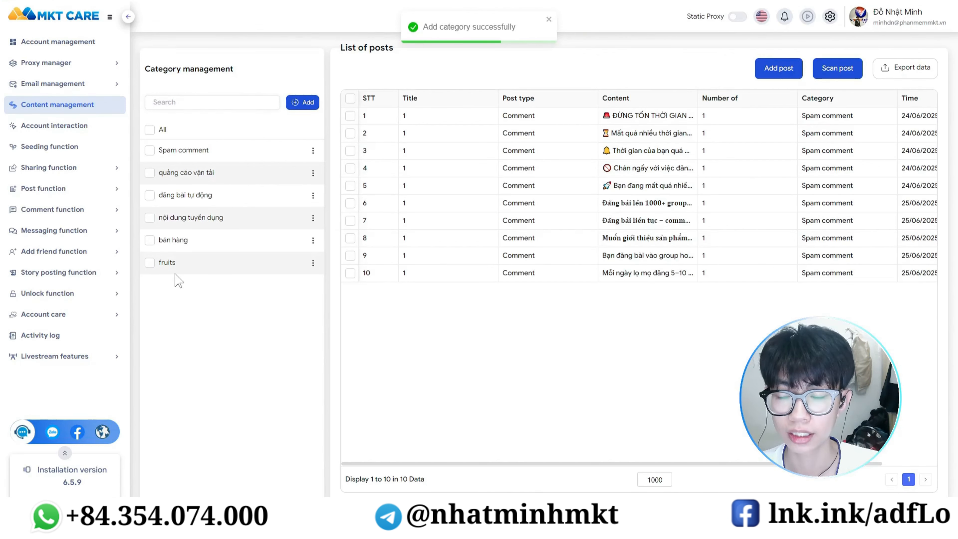
left_click(149, 263)
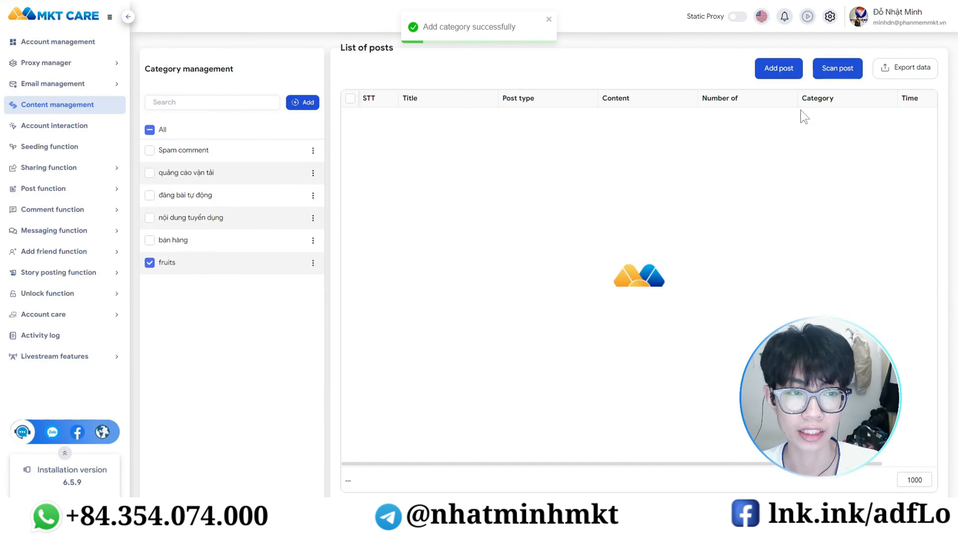
Step: Start a new post assigned to the fruits category and set its type to Comment
left_click(775, 76)
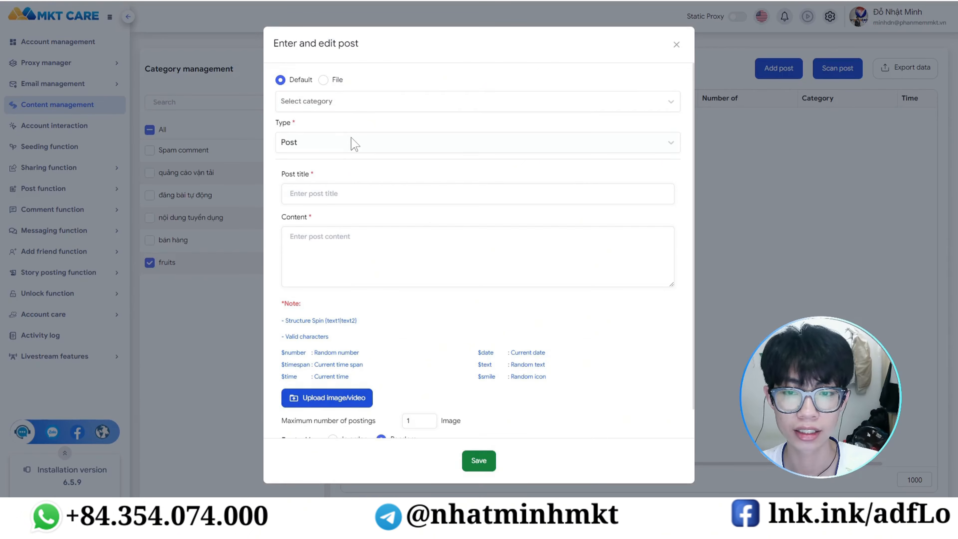
left_click(368, 106)
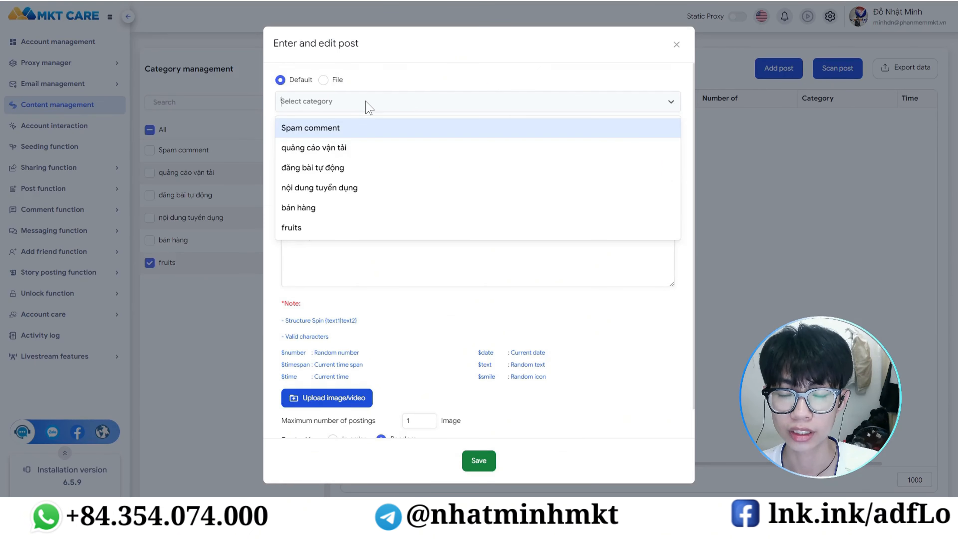
left_click(319, 228)
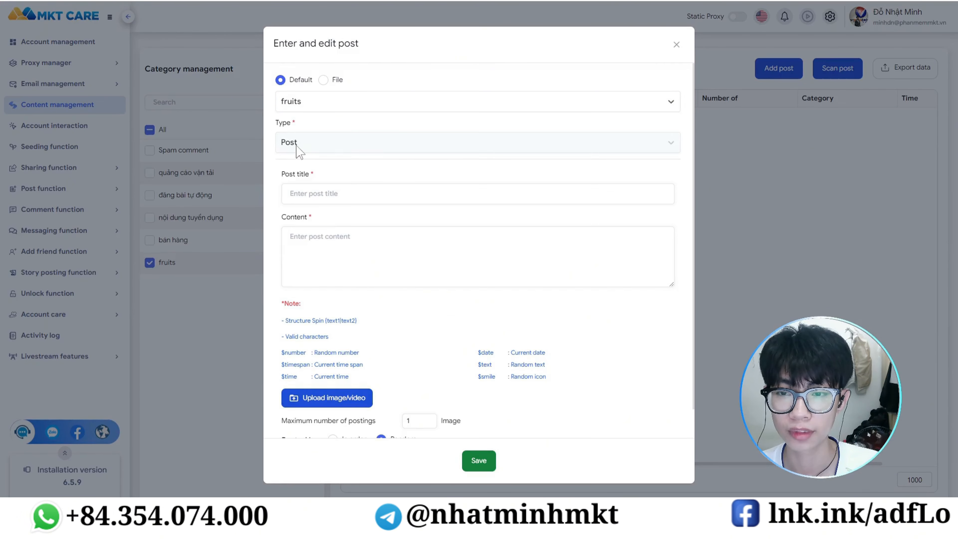
left_click(325, 144)
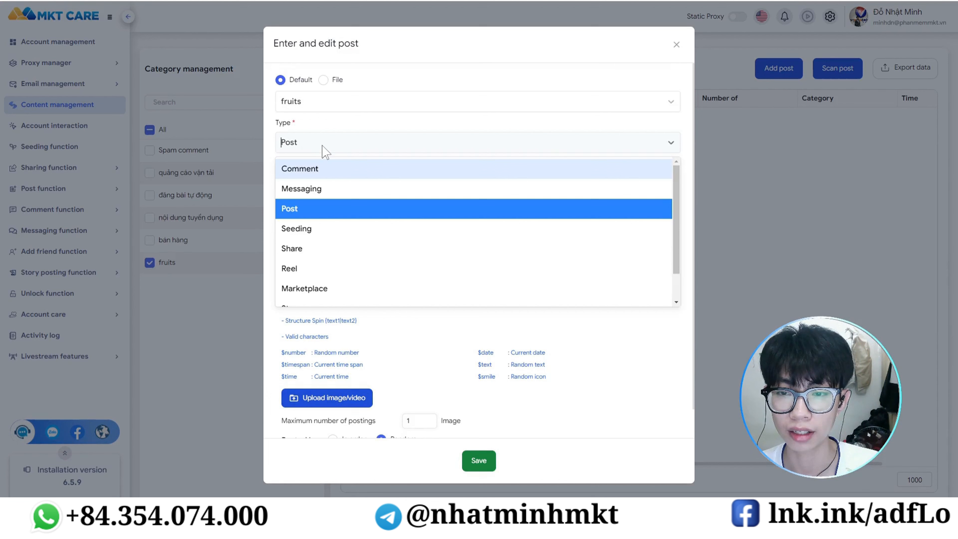
left_click(338, 171)
Step: Title the new comment post apple and save it with its content left empty
left_click(331, 193)
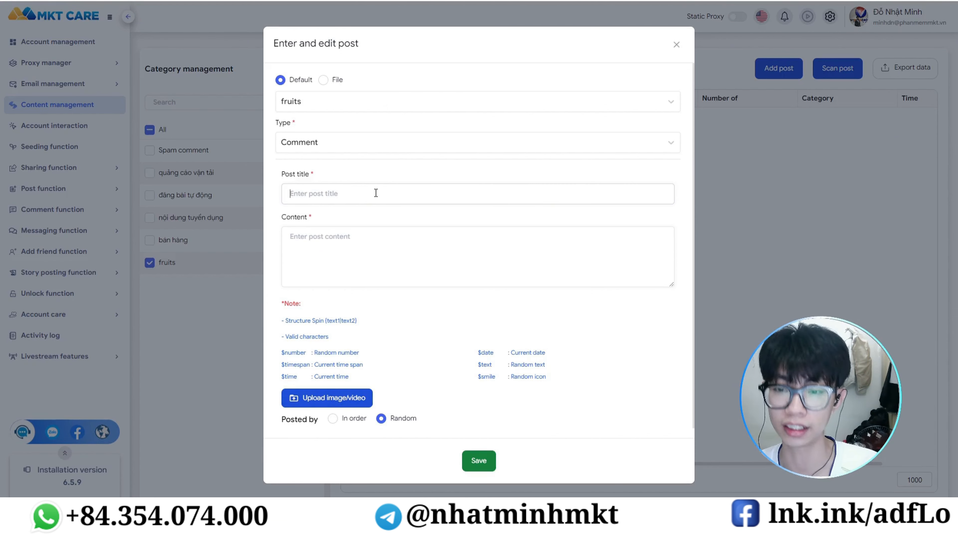
type("apple")
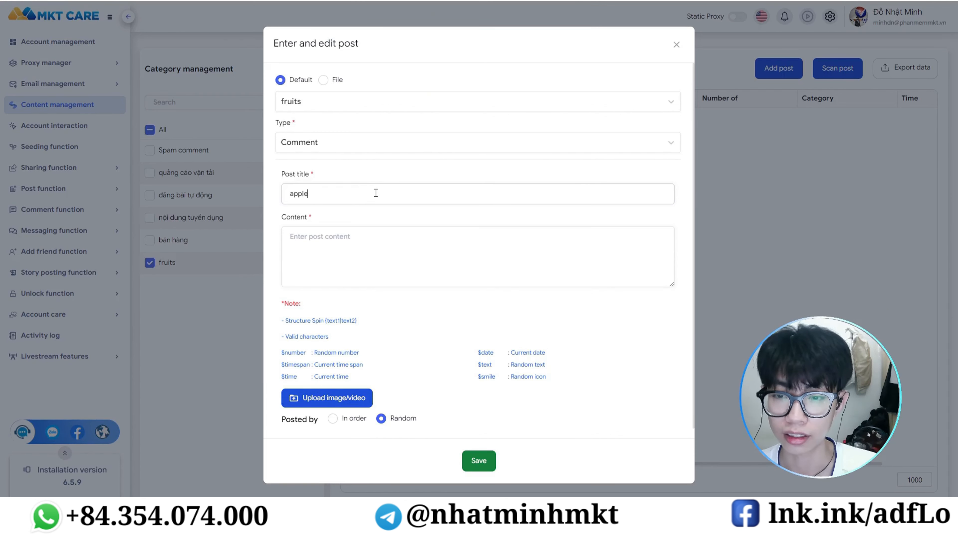
left_click(350, 247)
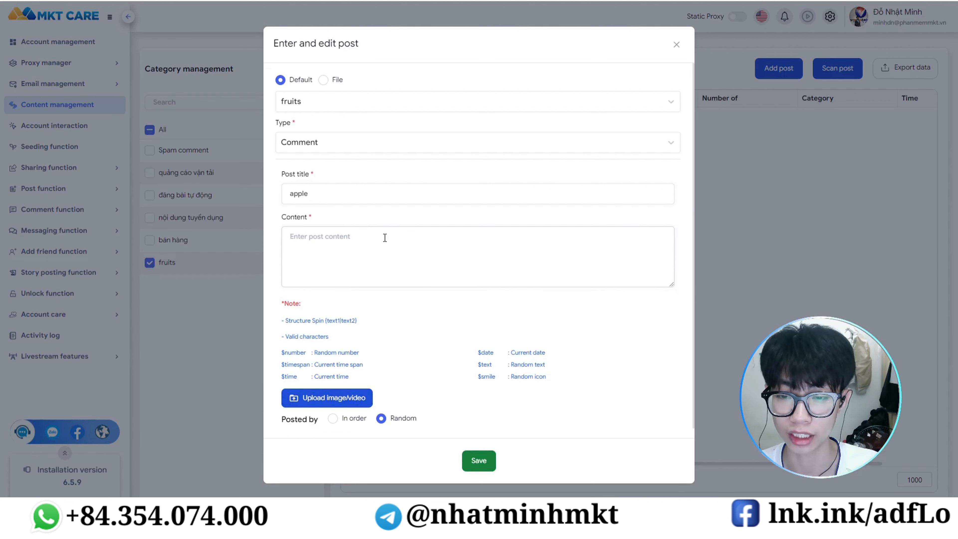
scroll(475, 309, "down", 1)
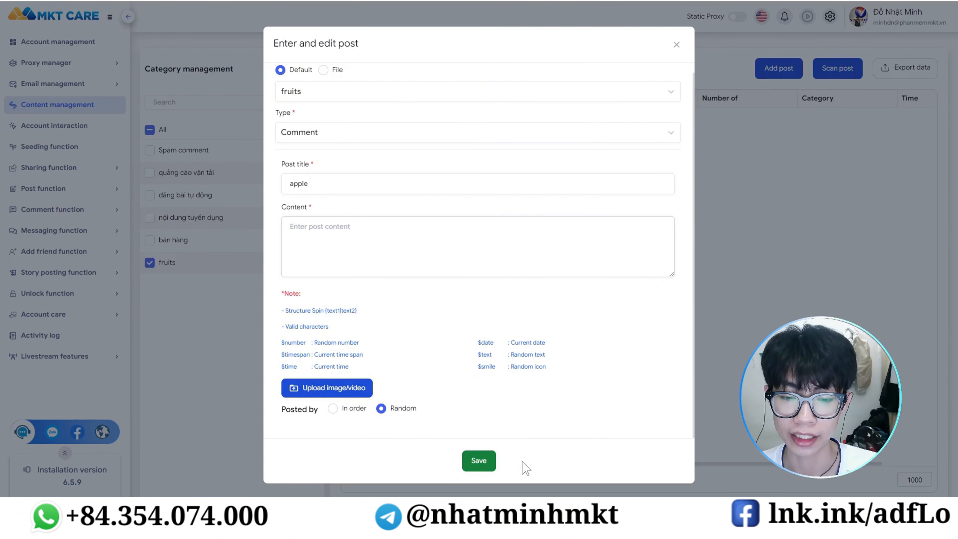
left_click(487, 467)
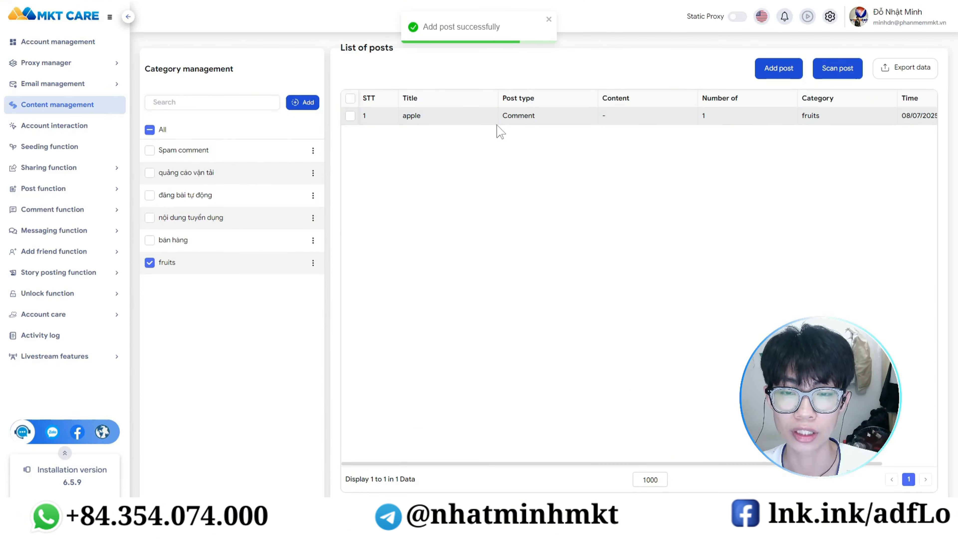
Step: Clear the fruits category filter and remove the apple post from the list of posts
left_click(150, 262)
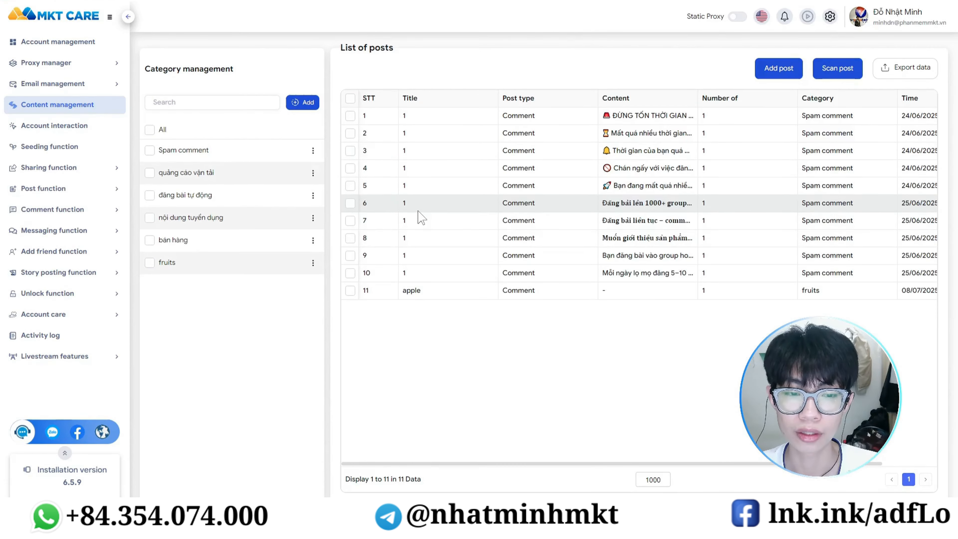
left_click(350, 292)
right_click(391, 292)
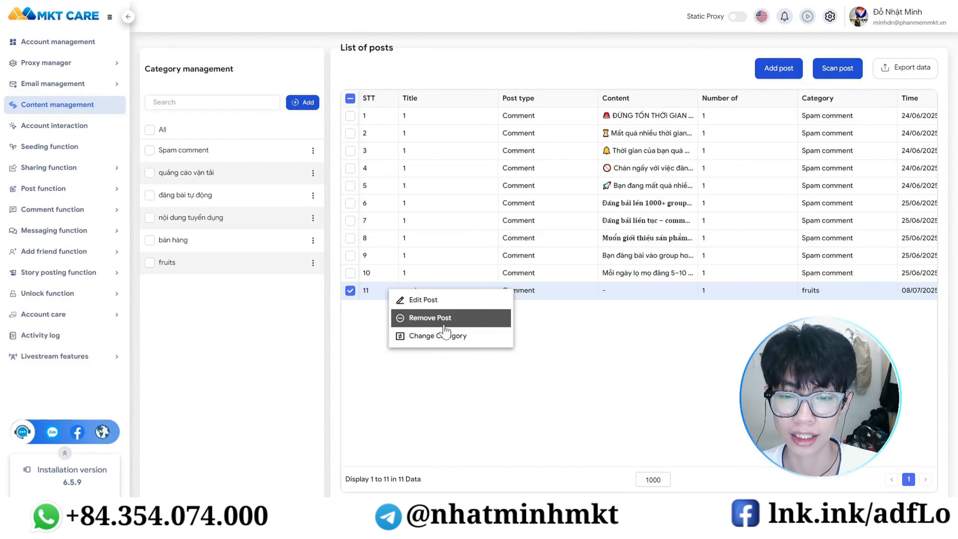
left_click(418, 309)
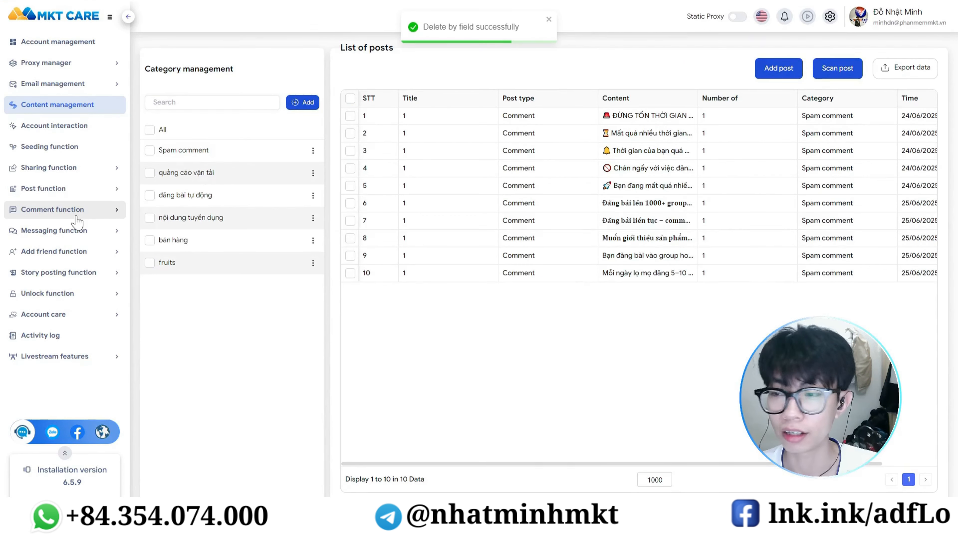
Step: Open the Comment function and clear the dead account out of the account list
left_click(102, 212)
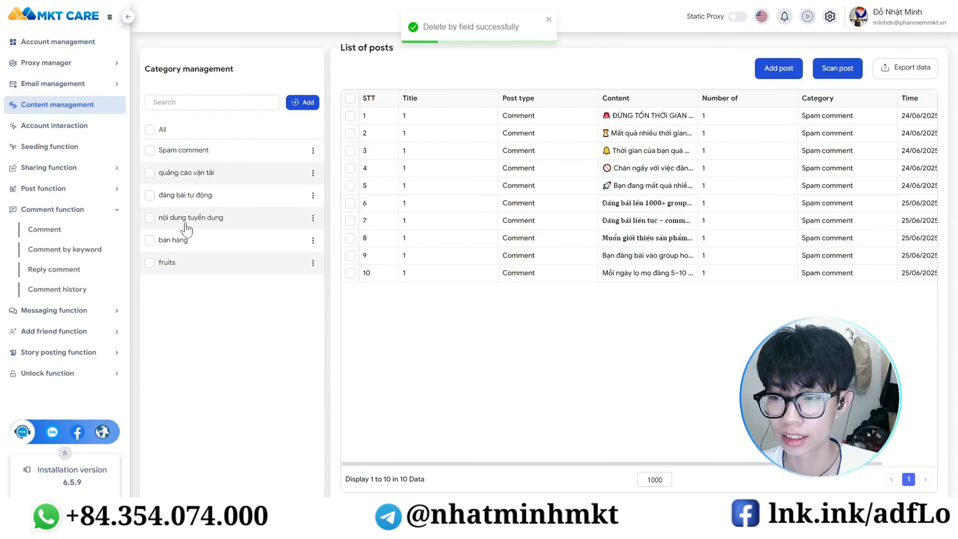
left_click(76, 232)
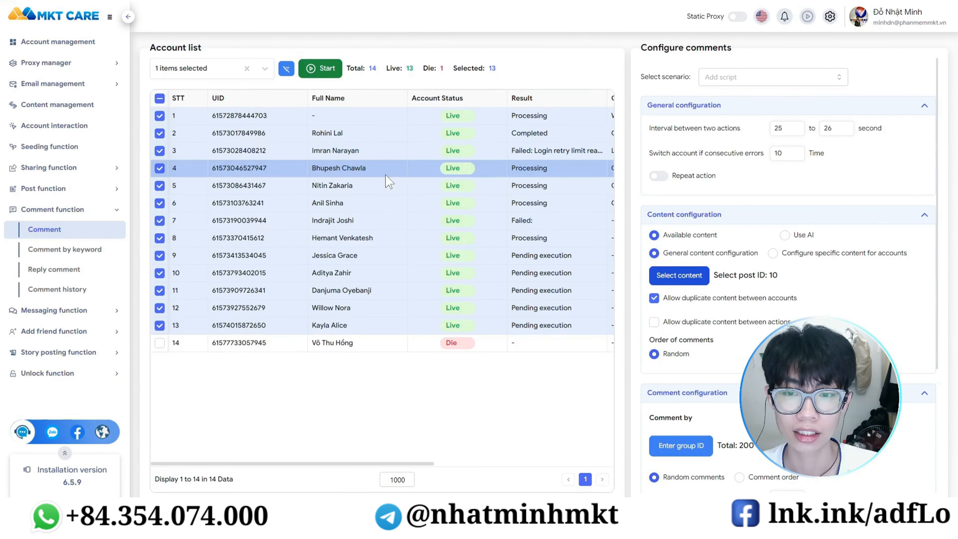
right_click(363, 188)
left_click(368, 198)
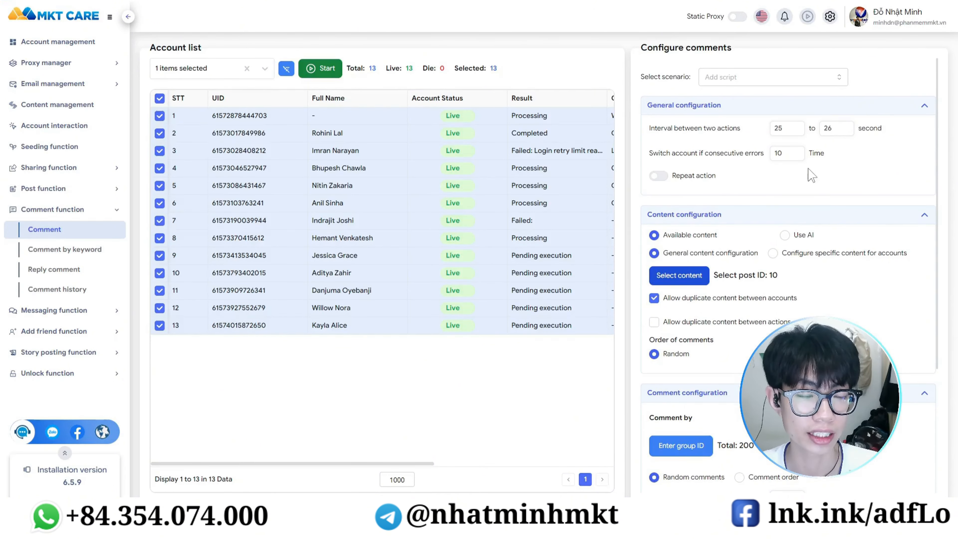
Step: Confirm all ten listed comment posts as the content for commenting and save the selection
scroll(708, 255, "down", 3)
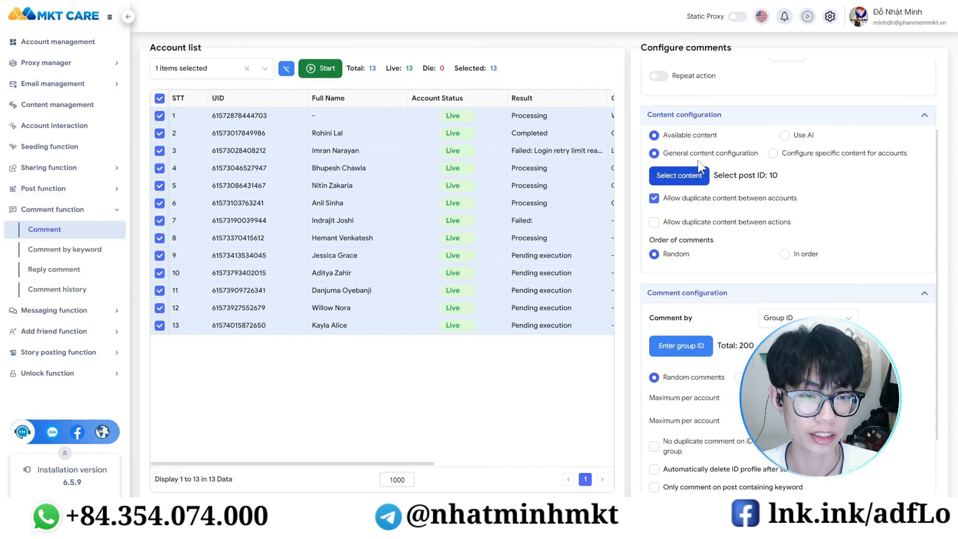
left_click(683, 180)
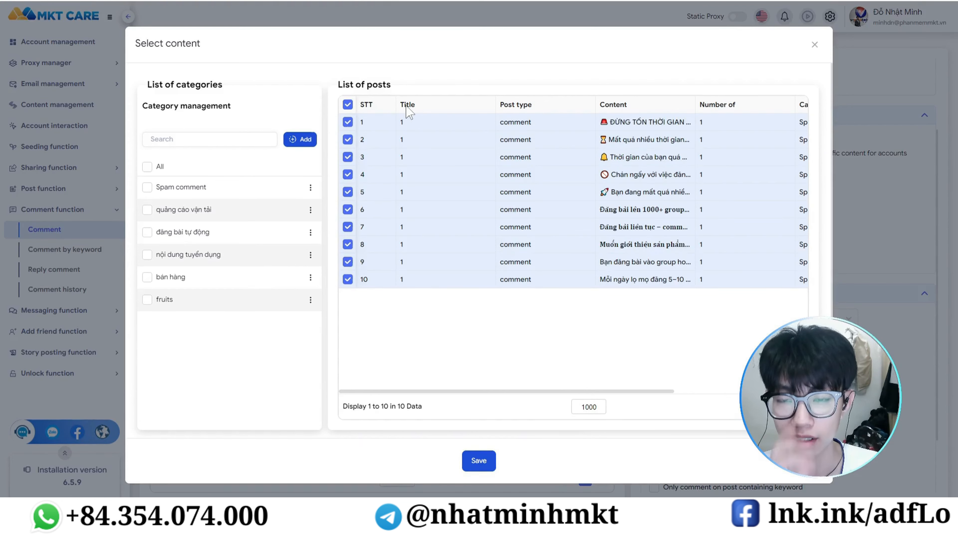
left_click(479, 460)
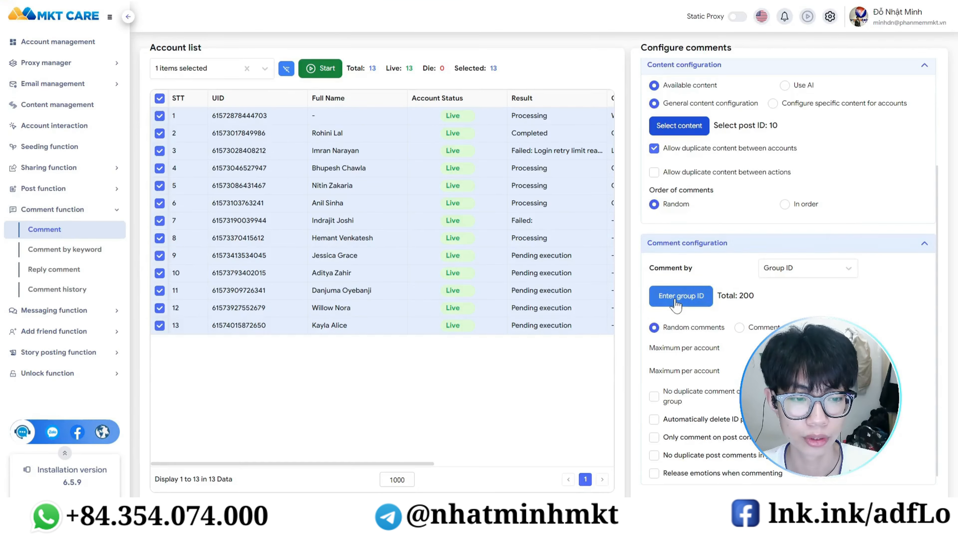
Step: Review the full list of target group UIDs in the comment configuration and save it
left_click(674, 295)
scroll(453, 242, "down", 10)
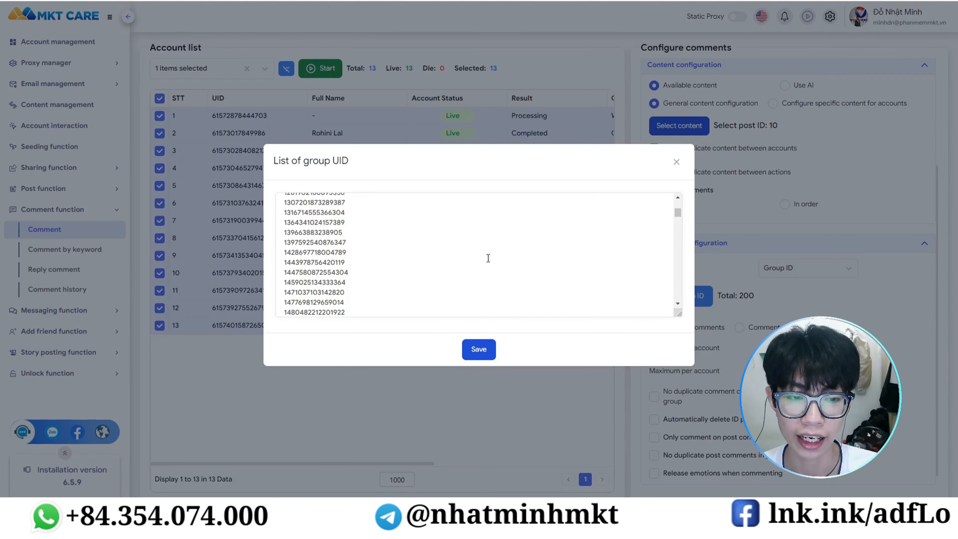
left_click_drag(674, 236, 676, 308)
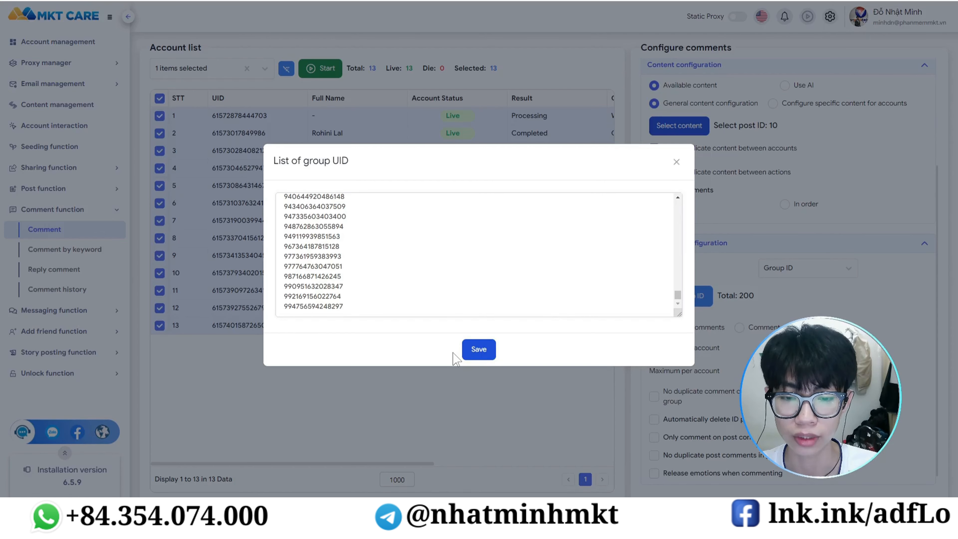
left_click(469, 351)
Step: Start the commenting run for the selected accounts and bring the current action and system log columns into view
scroll(712, 297, "down", 1)
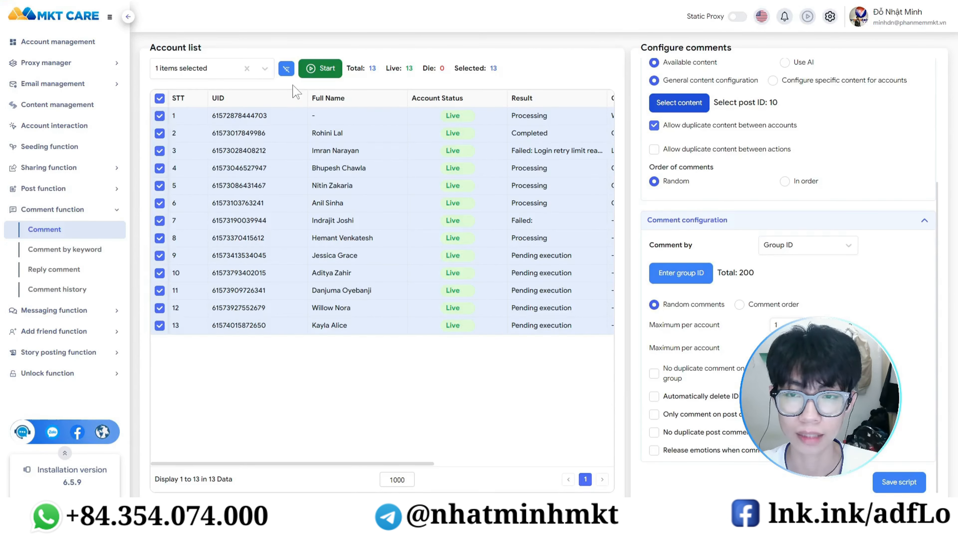
left_click(318, 69)
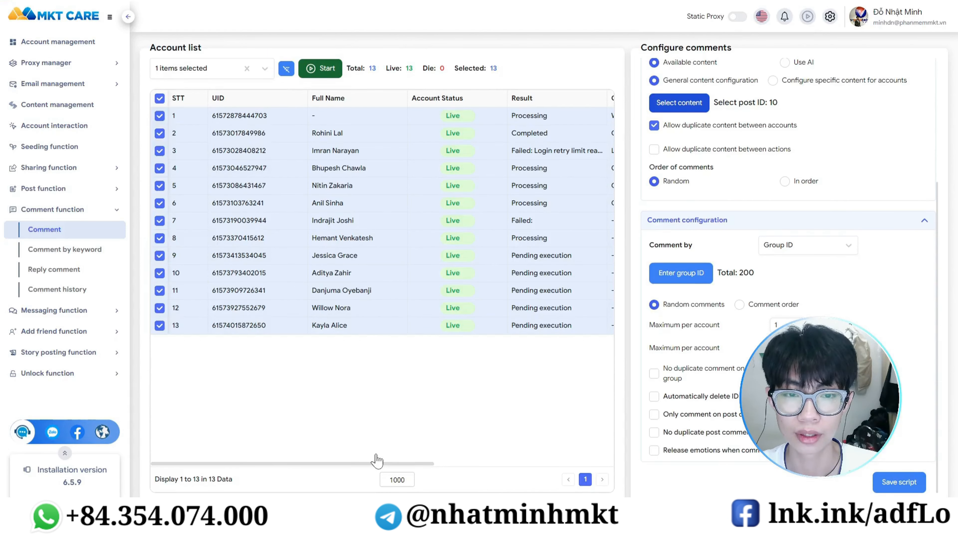
left_click_drag(220, 464, 310, 473)
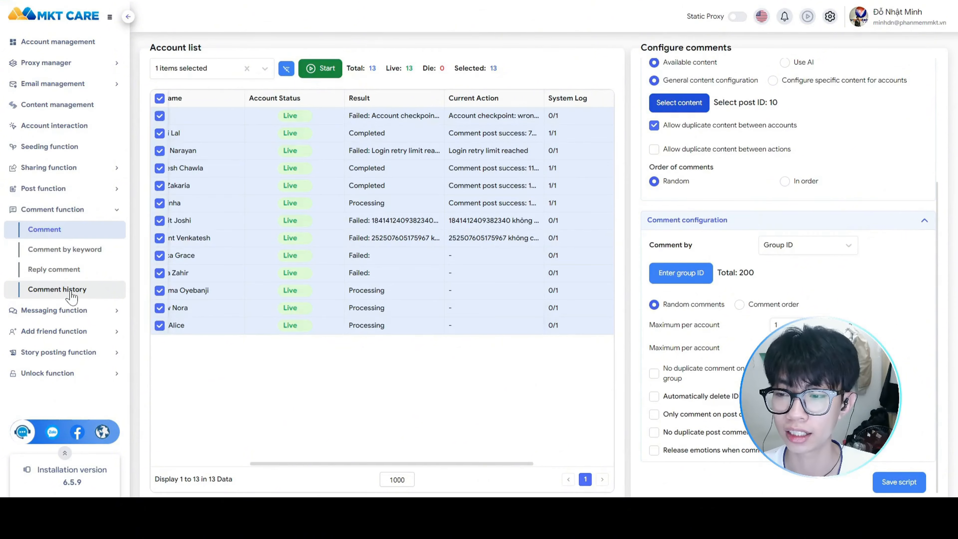
Step: Open the comment history and copy the comment link of the entry made on 08/07/2025 at 20:21:10
left_click(59, 298)
scroll(620, 345, "down", 10)
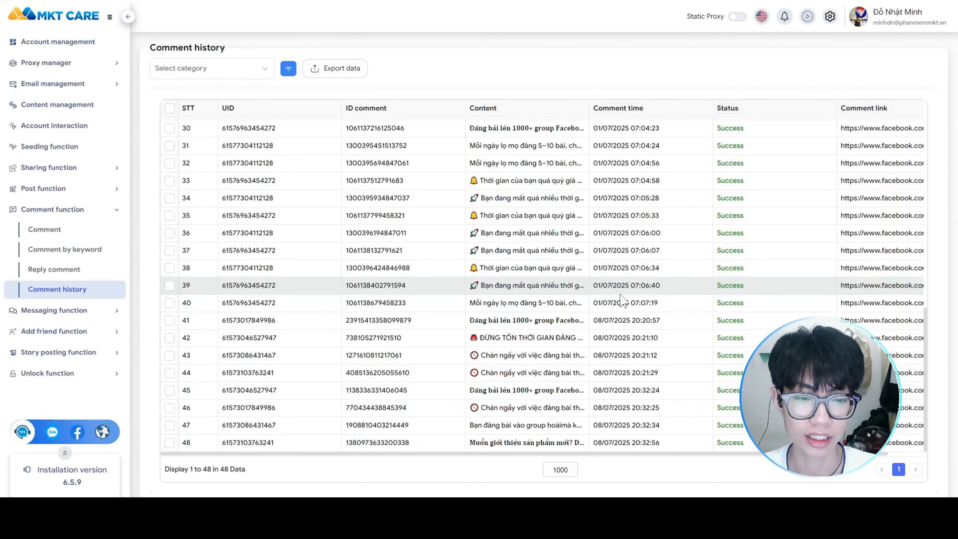
left_click(876, 339)
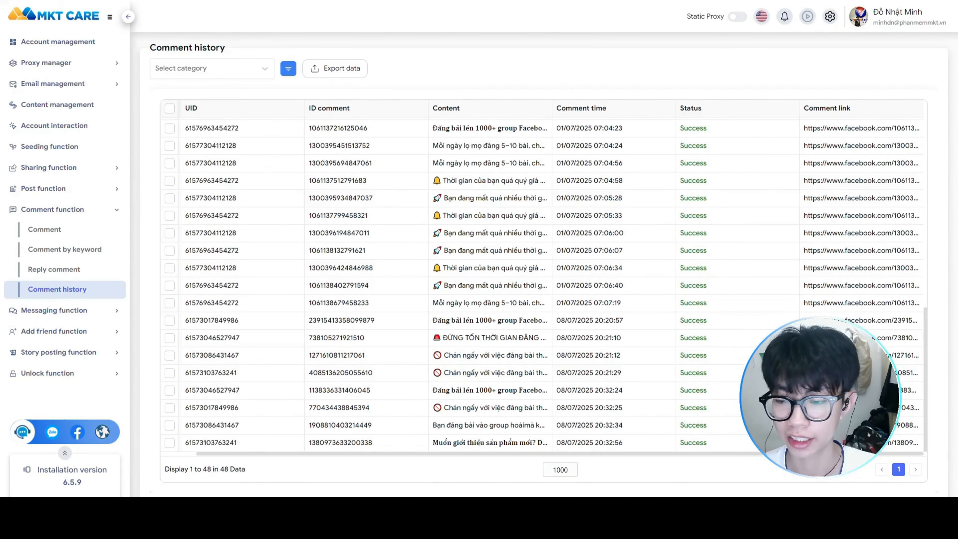
Step: Switch to Chrome and load the copied Facebook comment link to check the posted comment
left_click(328, 261)
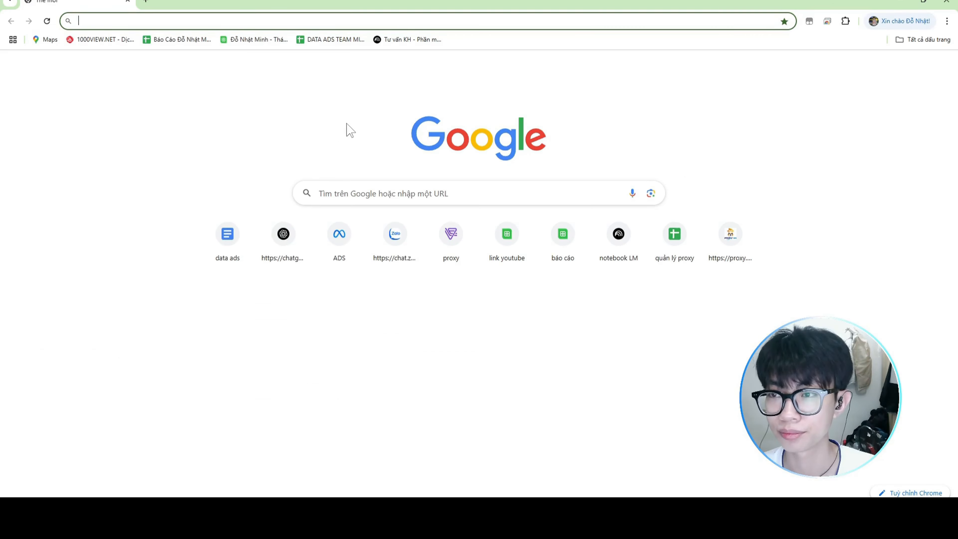
key("ctrl+v")
key("Return")
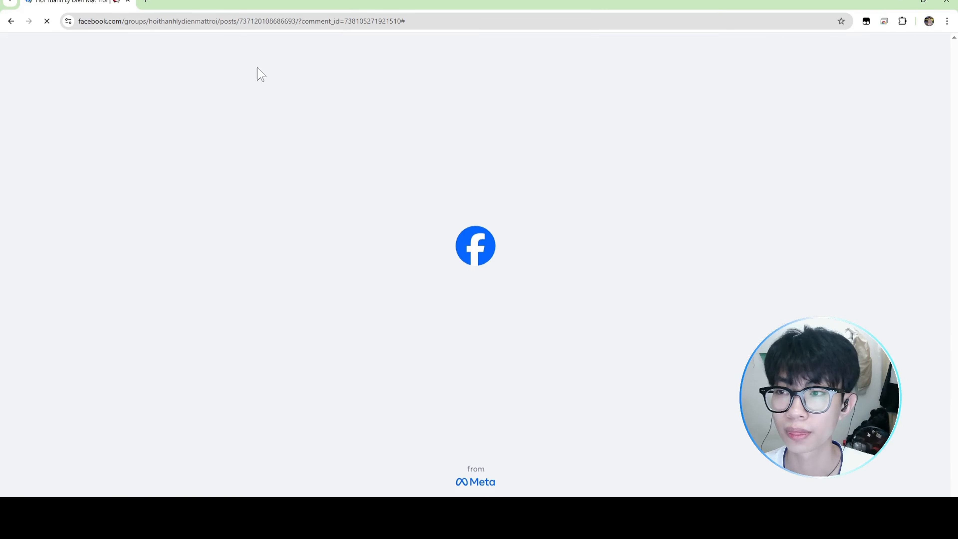